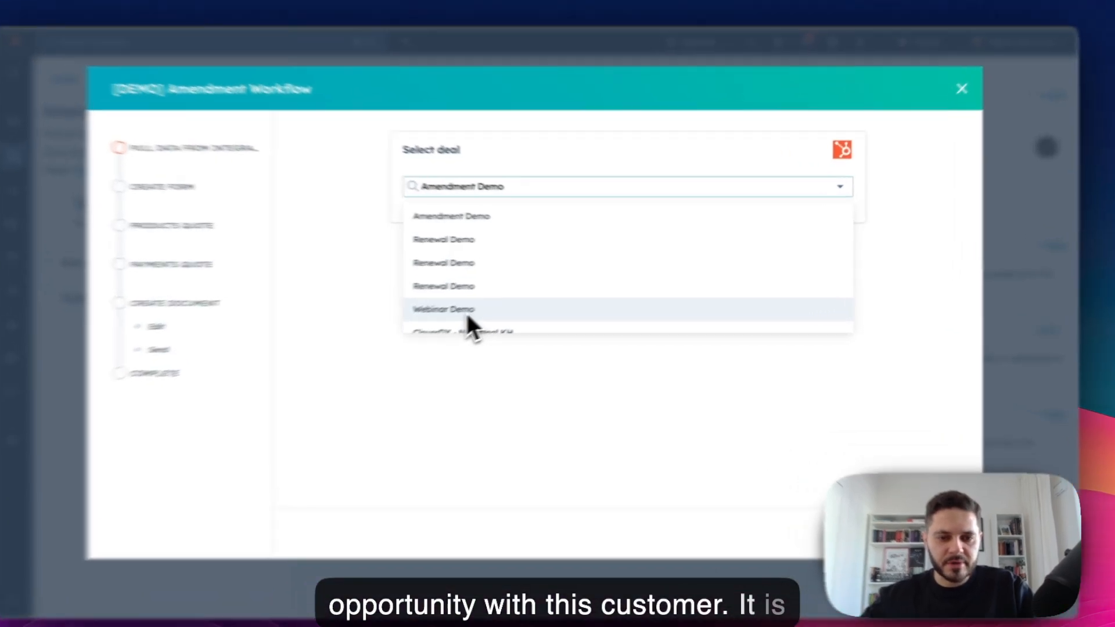
Step: Pull data from the Webinar Demo deal to prefill the contract dates and Annually payment term
left_click(495, 304)
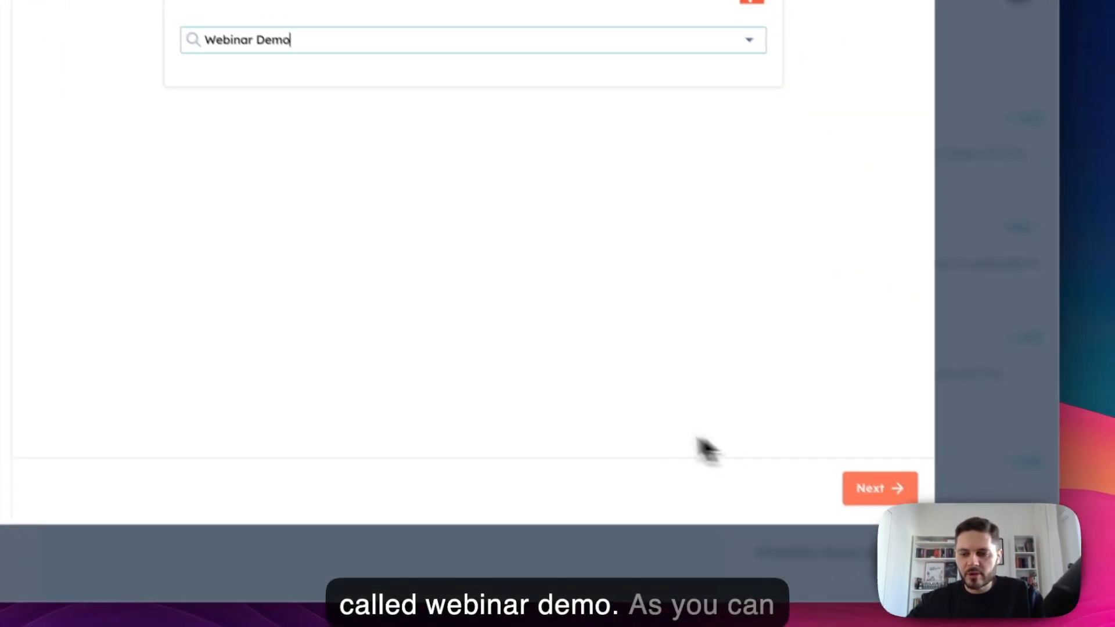
left_click(1001, 624)
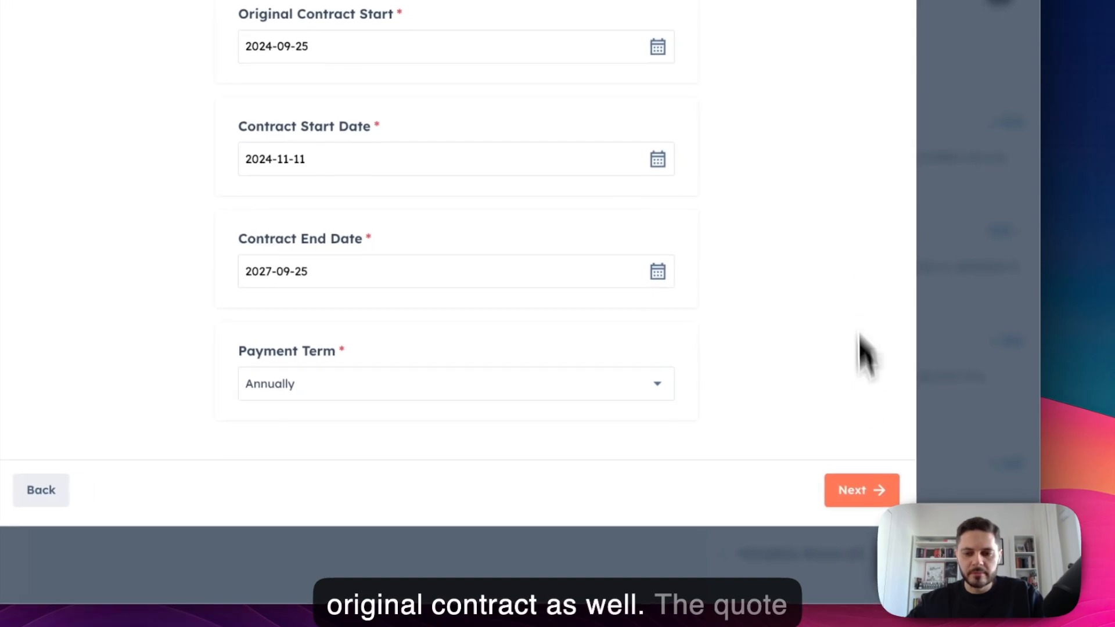
Step: Accept contract dates 2024-11-11 to 2027-09-25 with annual payment and proceed to the quote
left_click(906, 504)
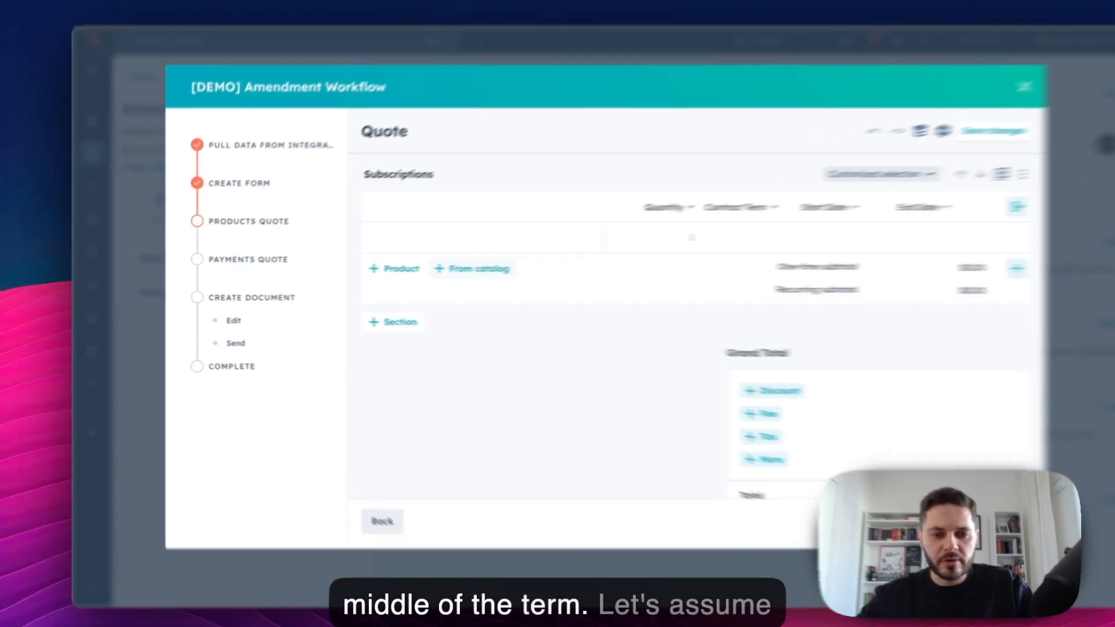
Step: Add Business Plan Subscription (20001-an) from the catalog, giving a 34-month, $299.97/month line
left_click(441, 270)
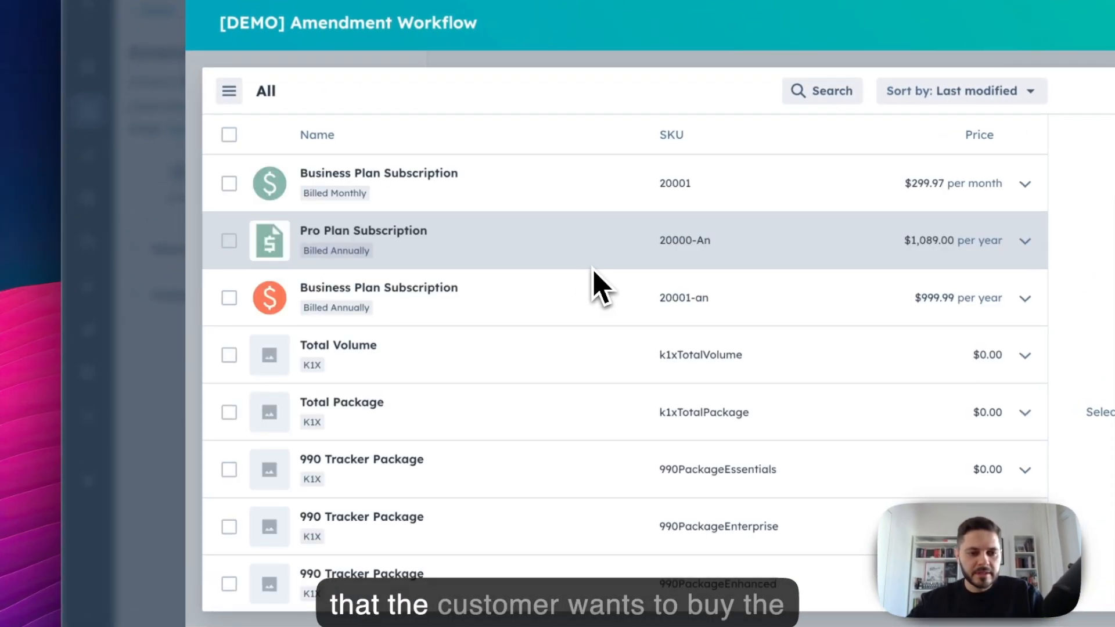
left_click(229, 299)
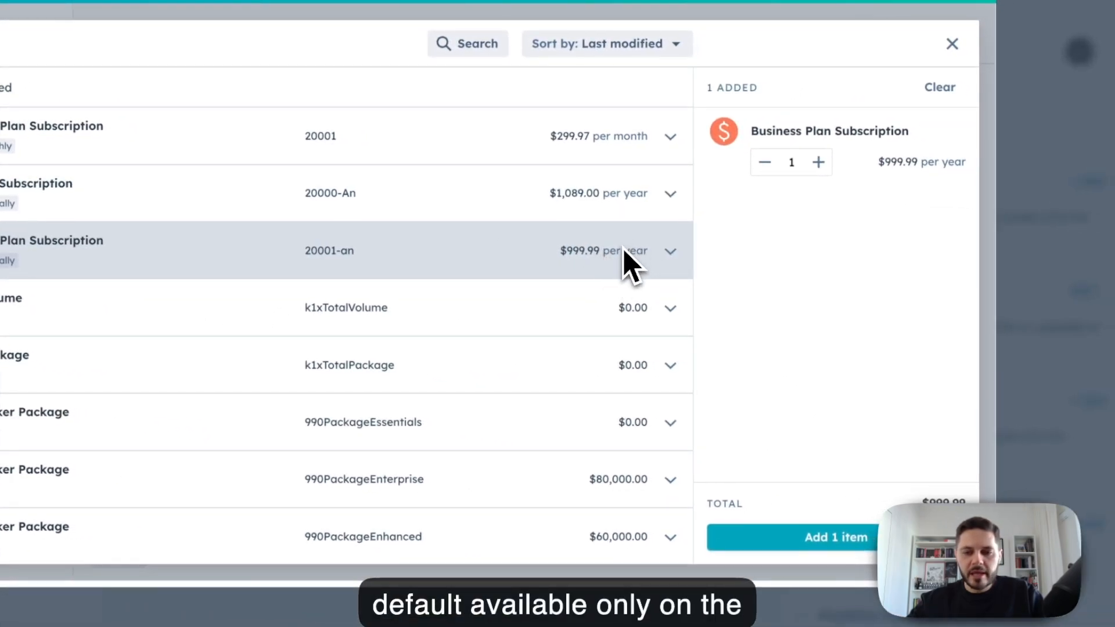
left_click(830, 492)
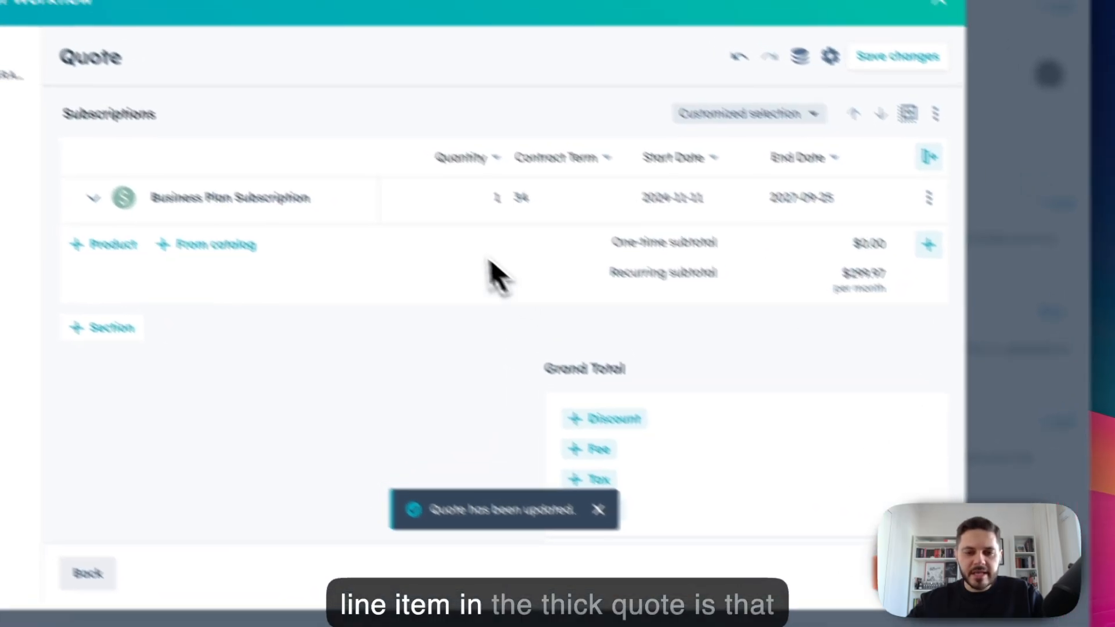
scroll(560, 216, "right", 1)
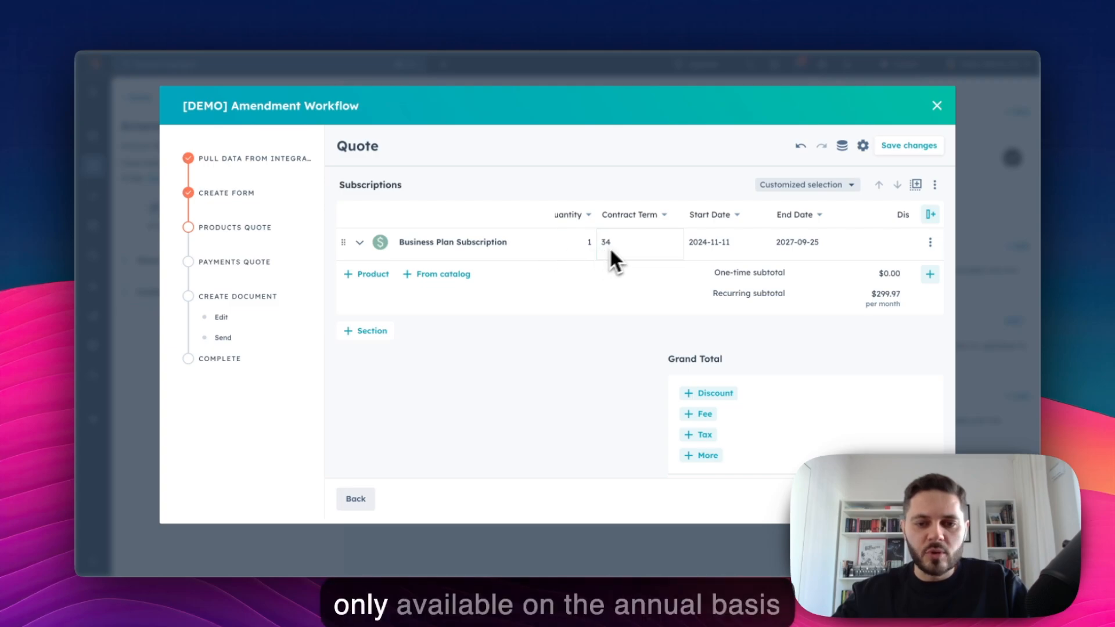
scroll(628, 242, "left", 1)
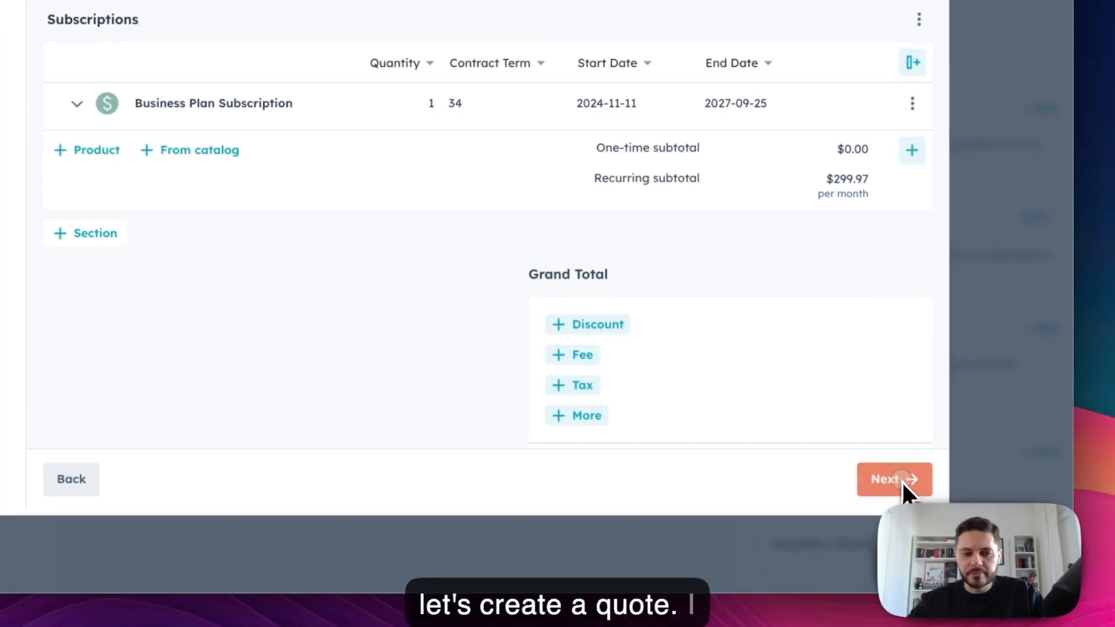
Step: Confirm the quote and $10,198.98 payment schedule, assign client and sender recipients, and generate the proposal
left_click(889, 466)
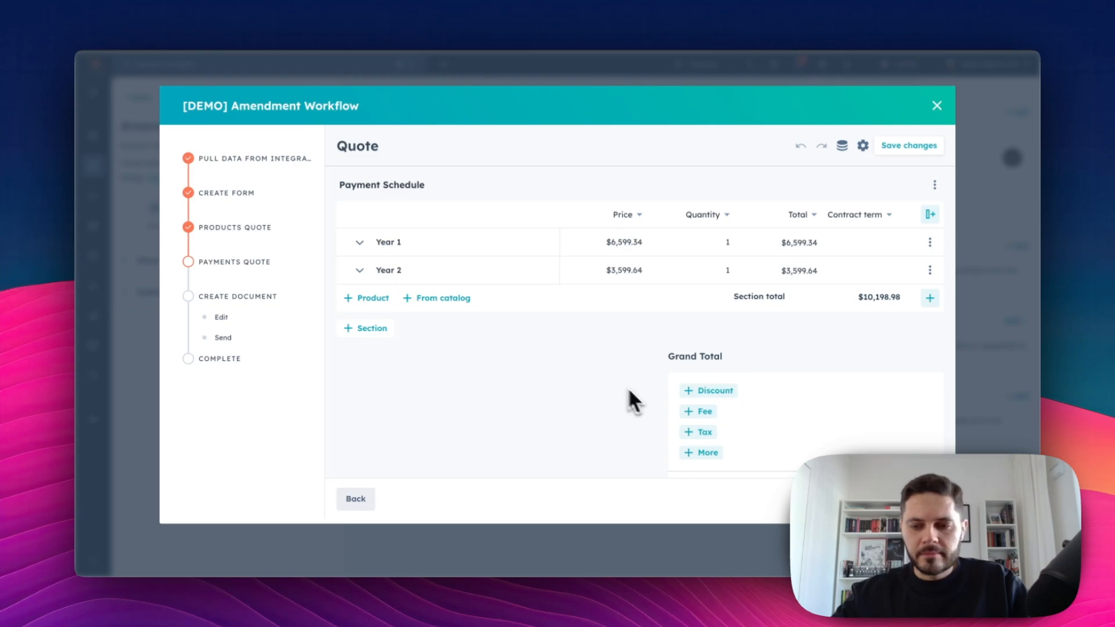
left_click(924, 499)
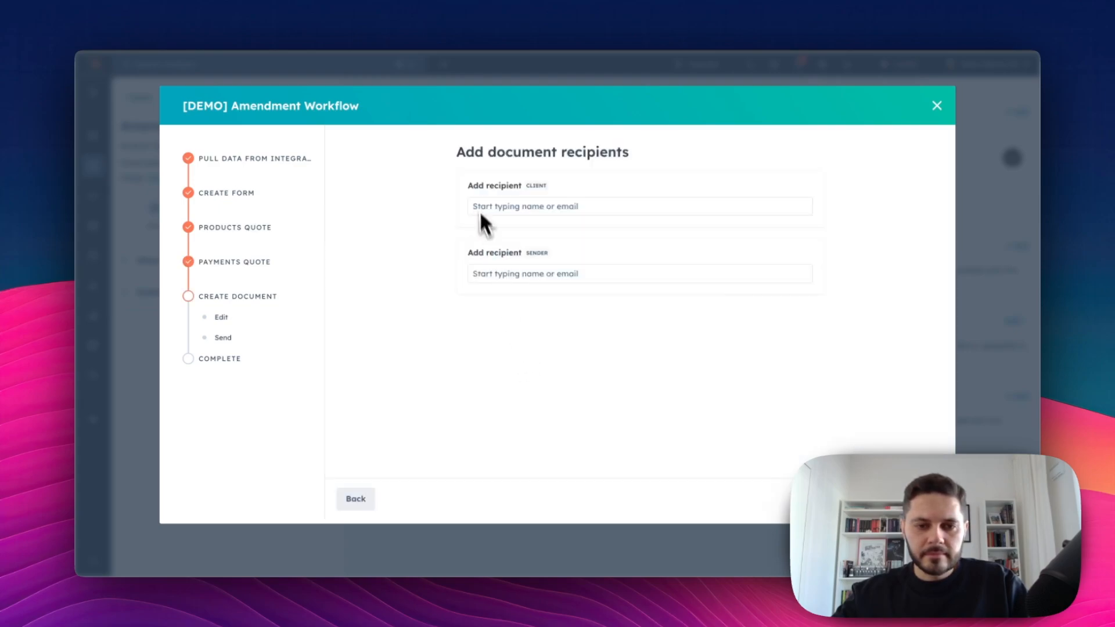
left_click(492, 209)
left_click(514, 235)
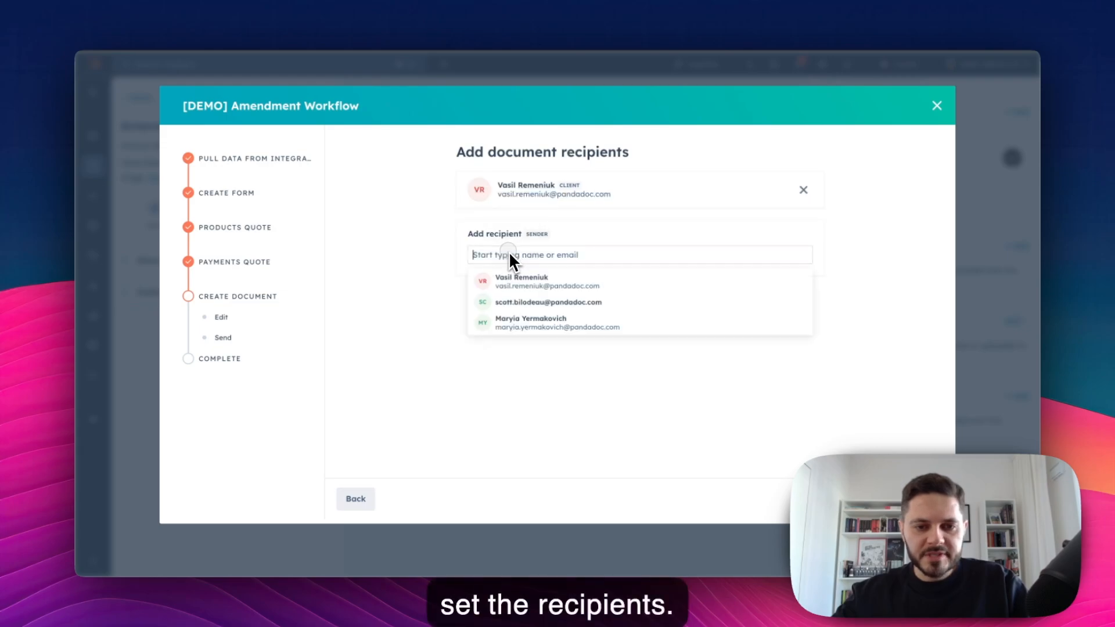
left_click(506, 283)
left_click(924, 498)
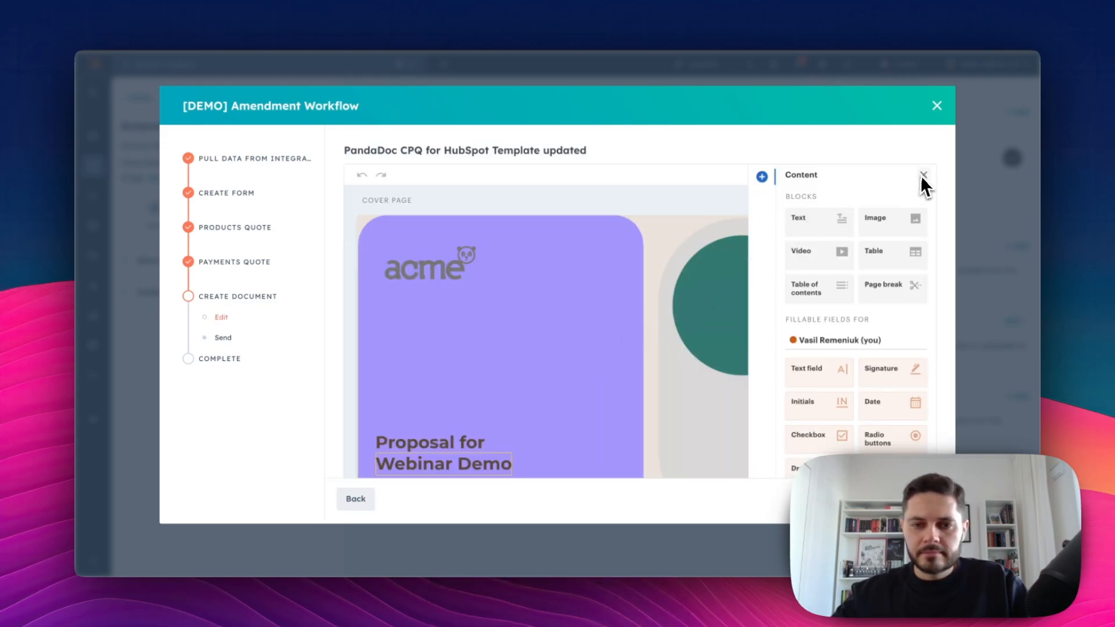
Step: Review the proposal's Year 1 $6,599.34 and Year 2 $3,599.64 schedule, then continue to Send
left_click(923, 174)
scroll(634, 292, "down", 7)
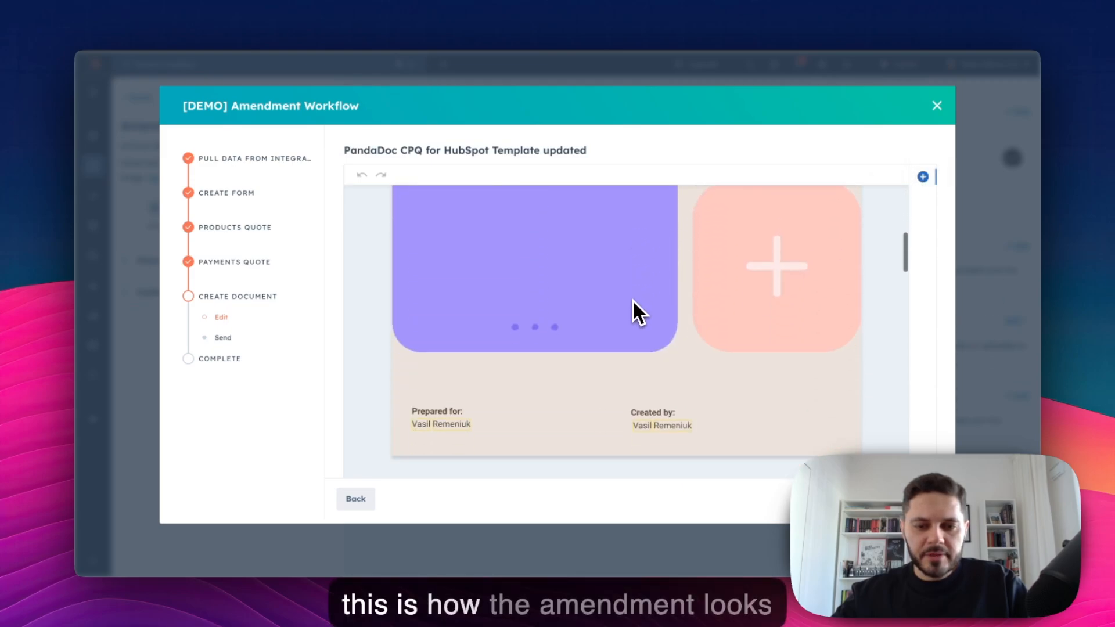
scroll(633, 311, "down", 10)
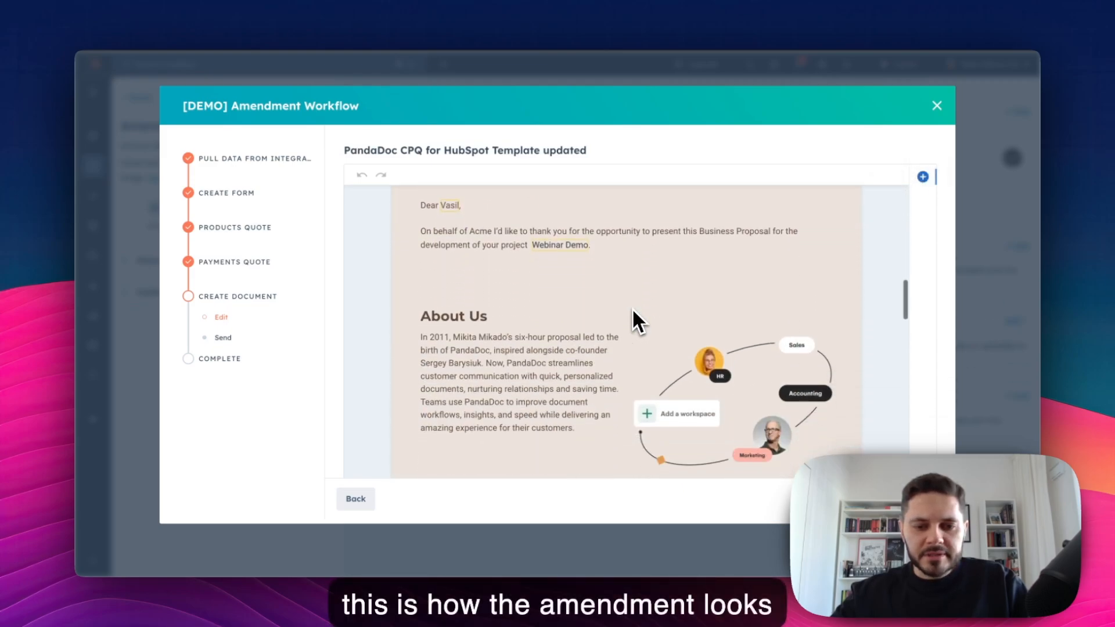
scroll(633, 317, "down", 6)
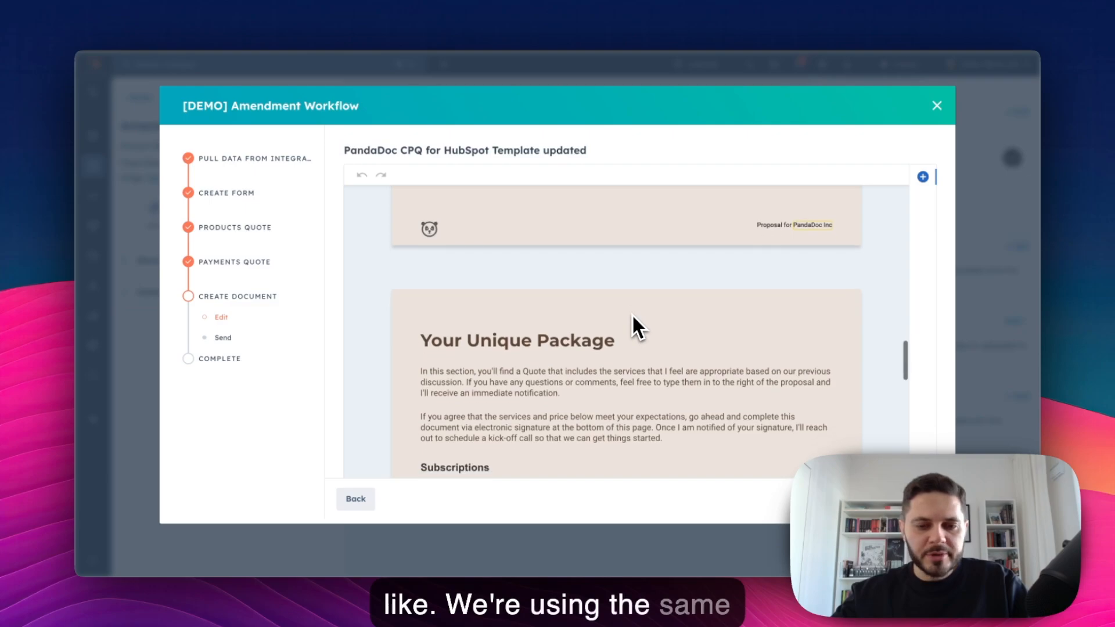
scroll(567, 291, "down", 4)
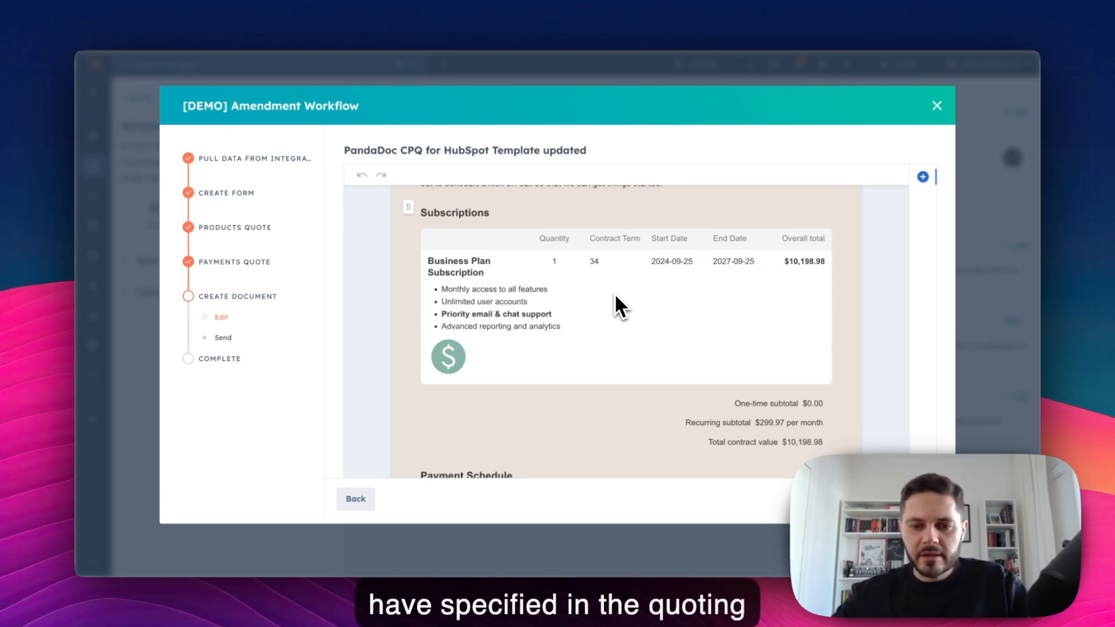
scroll(614, 304, "down", 3)
scroll(548, 329, "down", 1)
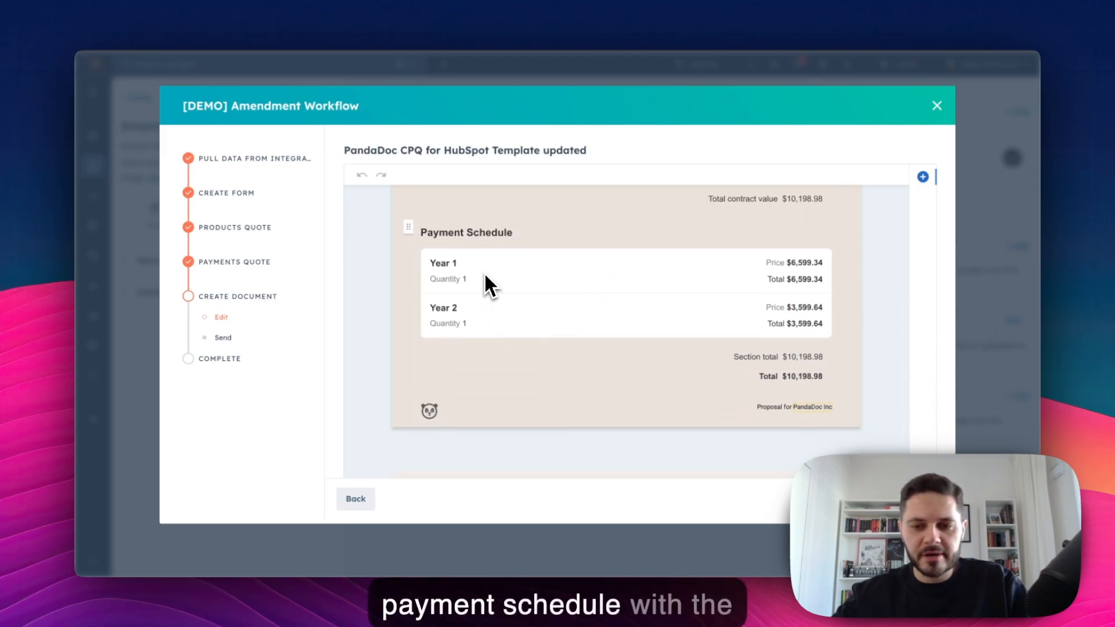
scroll(487, 281, "up", 1)
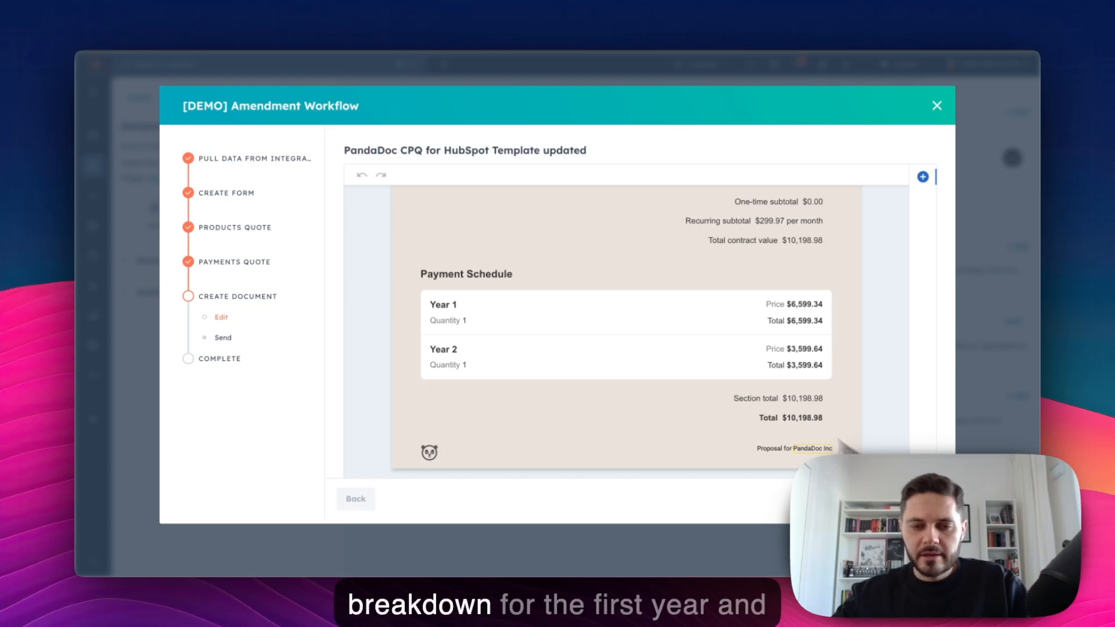
left_click(923, 499)
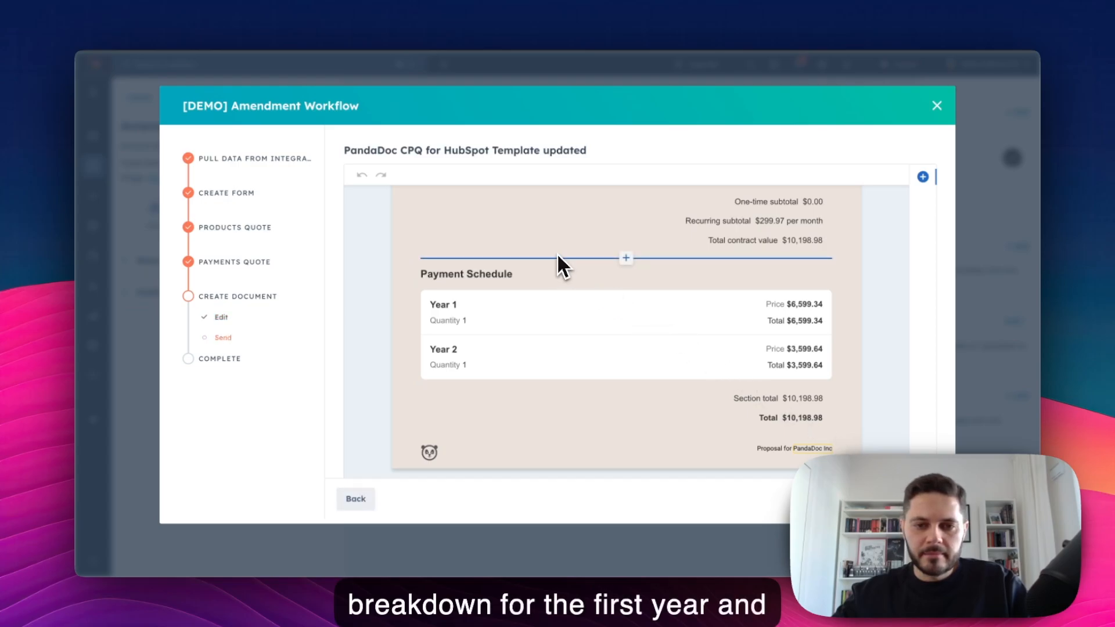
Step: Close the workflow and show the Amendment Demo deal's associated company, PandaDoc Inc
left_click(936, 107)
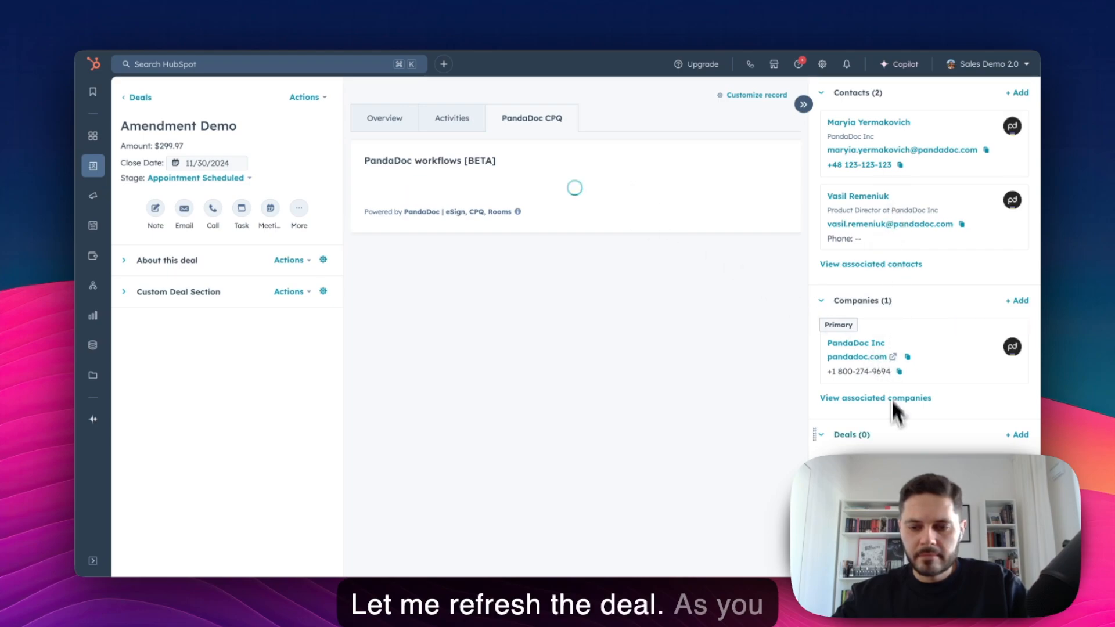
scroll(897, 424, "down", 3)
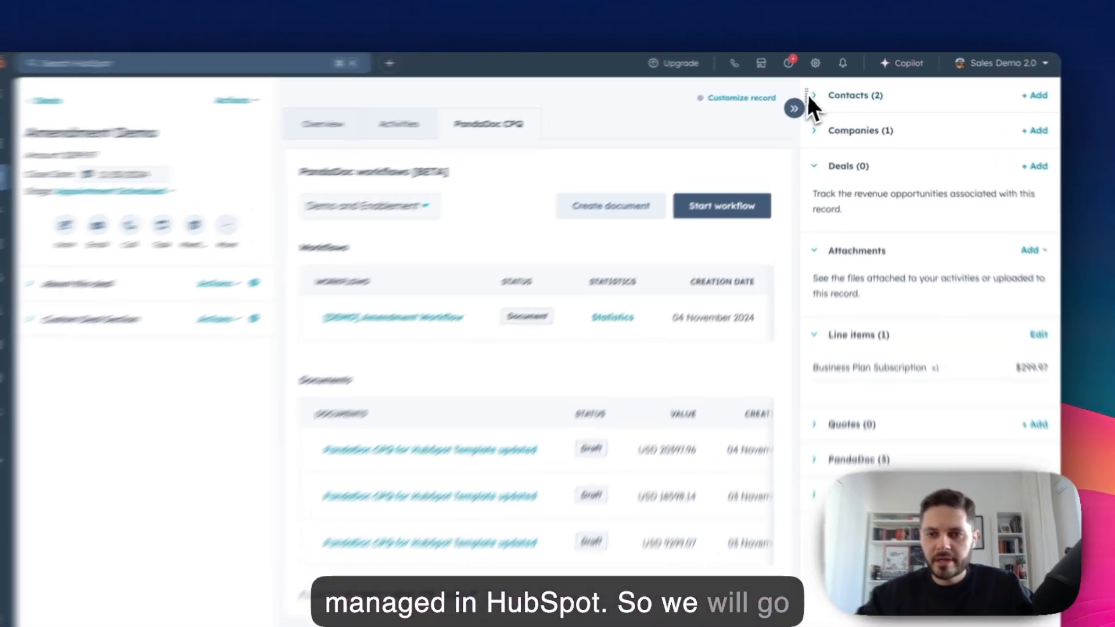
left_click(821, 91)
left_click(822, 95)
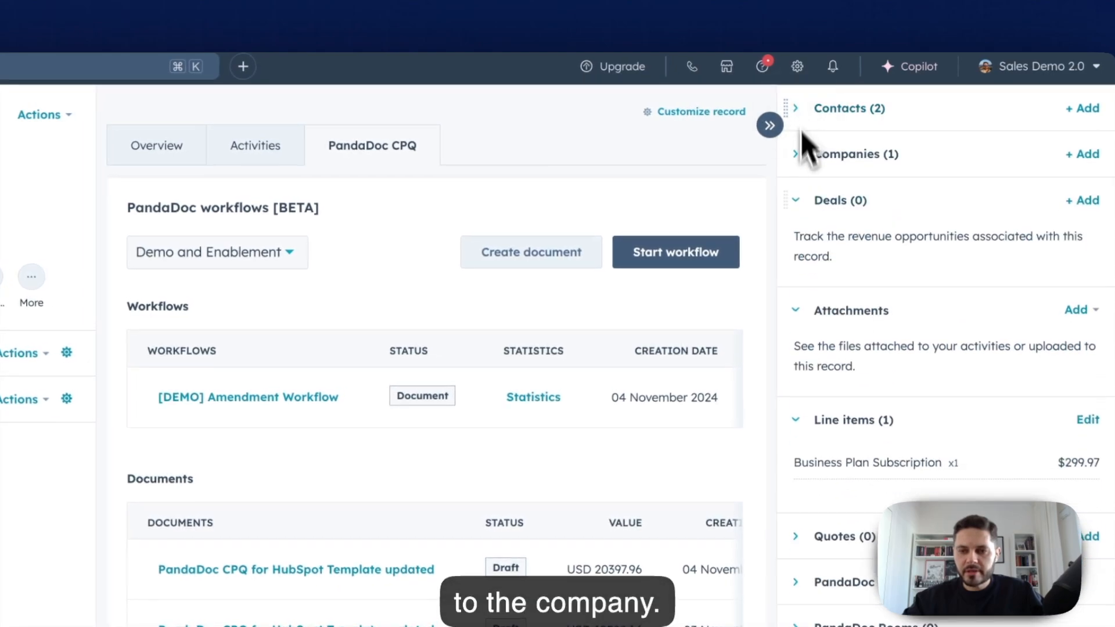
left_click(798, 153)
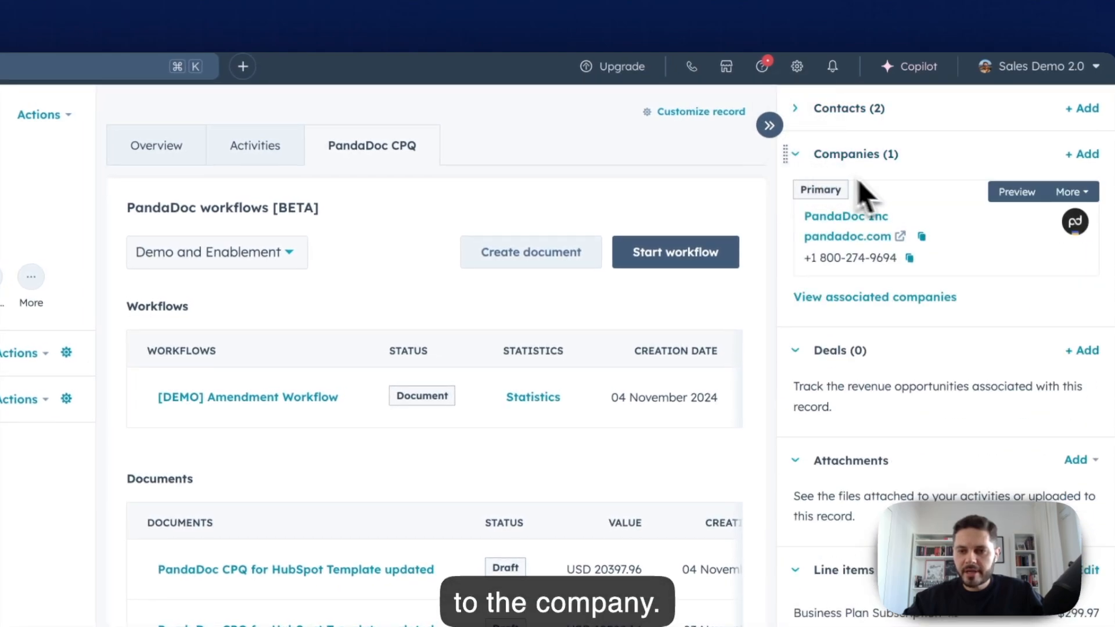
Step: Check the PandaDoc Inc subscriptions table: Business Plan runs Nov 11, 2024 to Sep 25, 2027
left_click(840, 217)
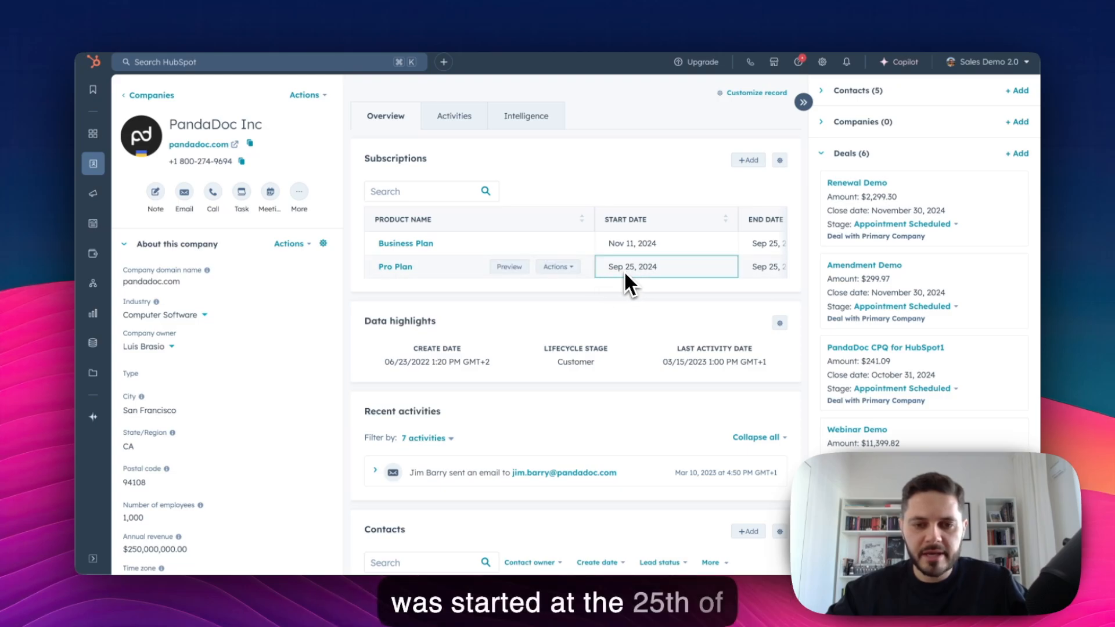
scroll(629, 270, "right", 3)
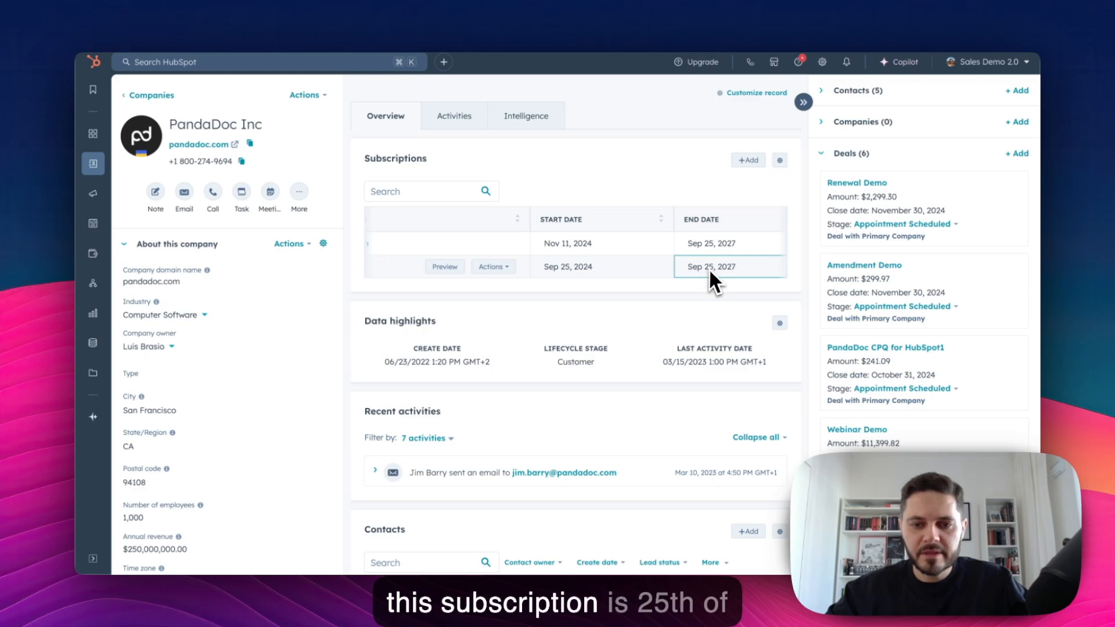
scroll(709, 262, "left", 3)
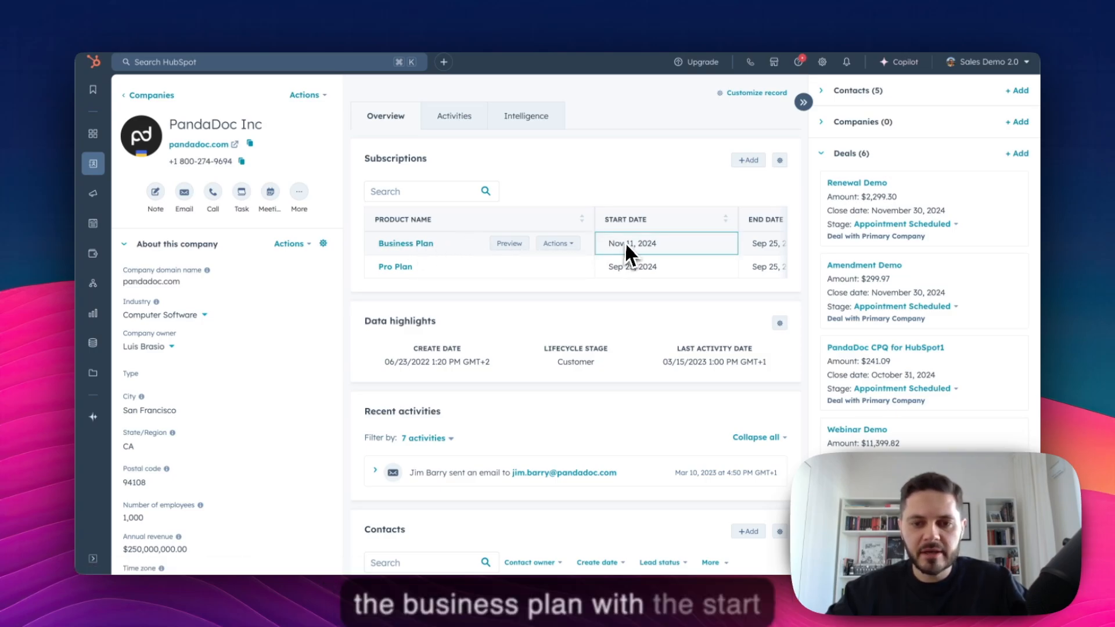
scroll(616, 249, "right", 1)
scroll(619, 248, "right", 5)
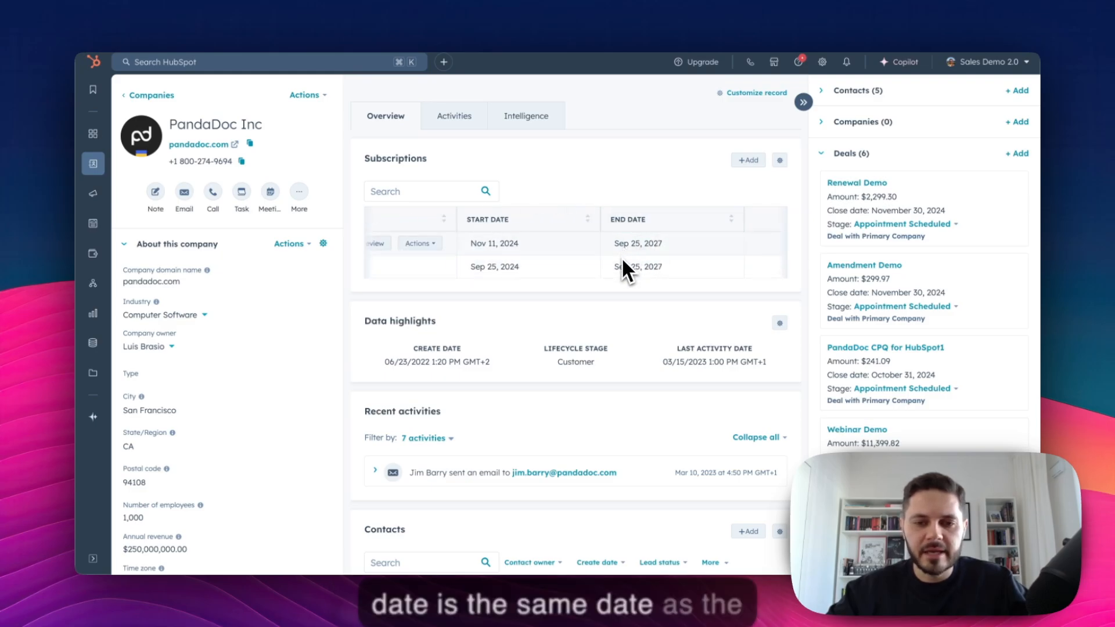
scroll(618, 254, "left", 3)
scroll(626, 252, "right", 2)
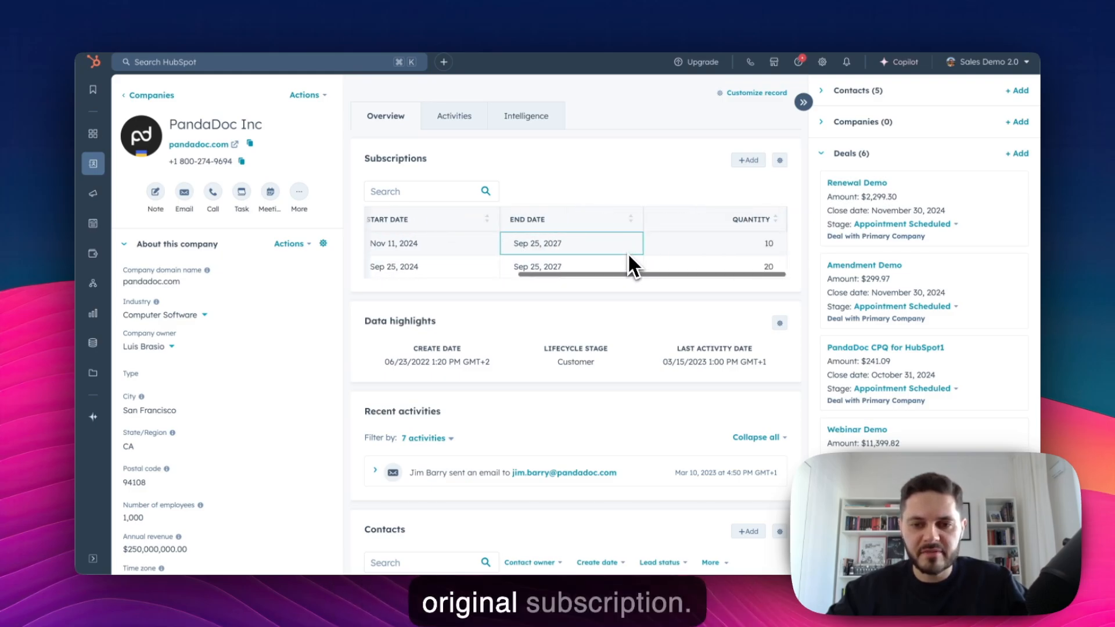